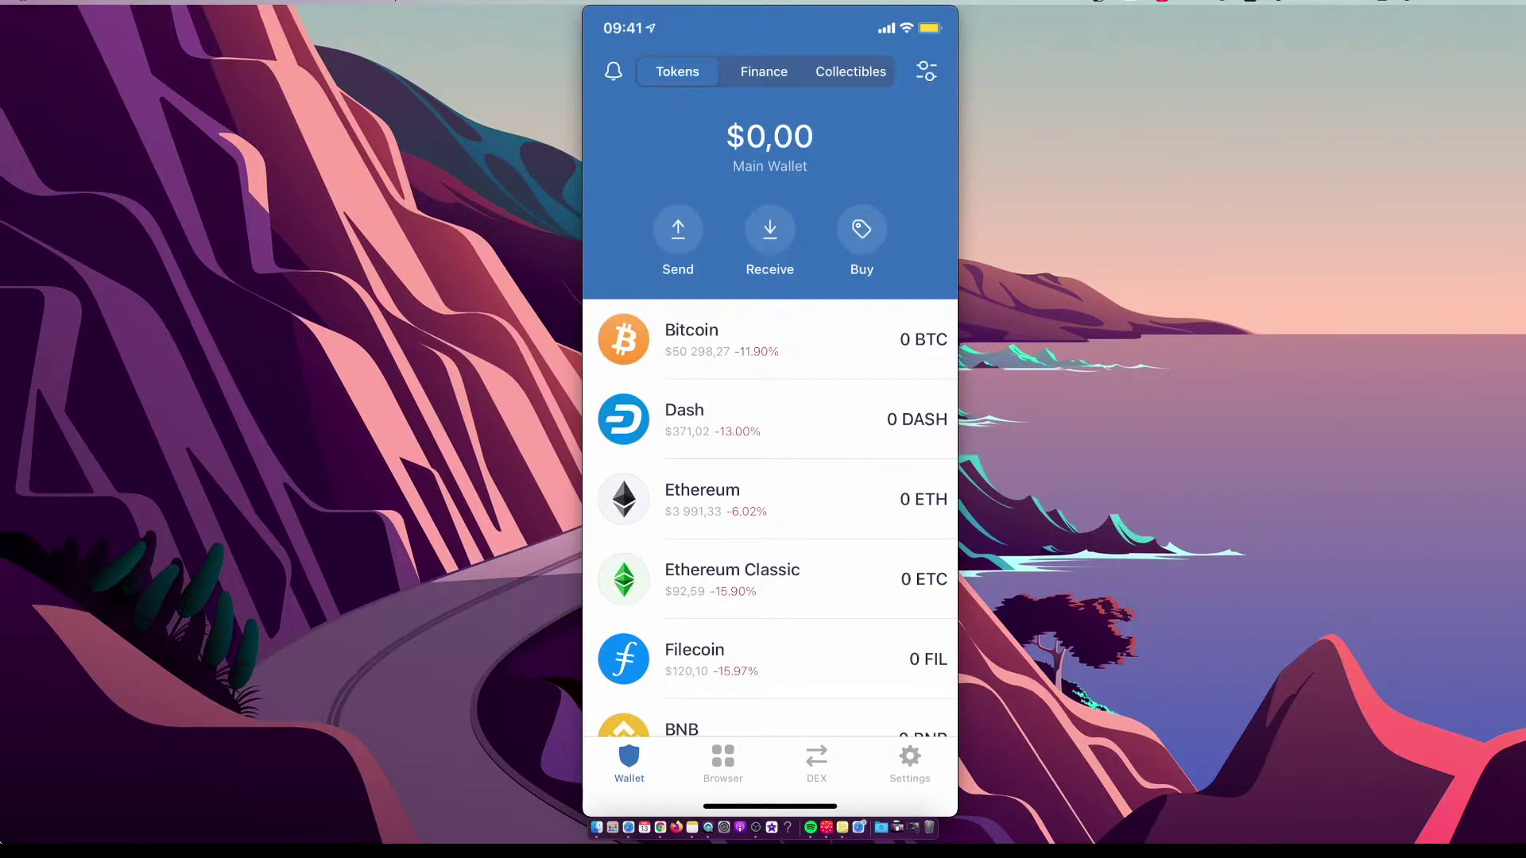
Open the Buy screen for BNB, then return to the main wallet token list
click(861, 245)
click(768, 525)
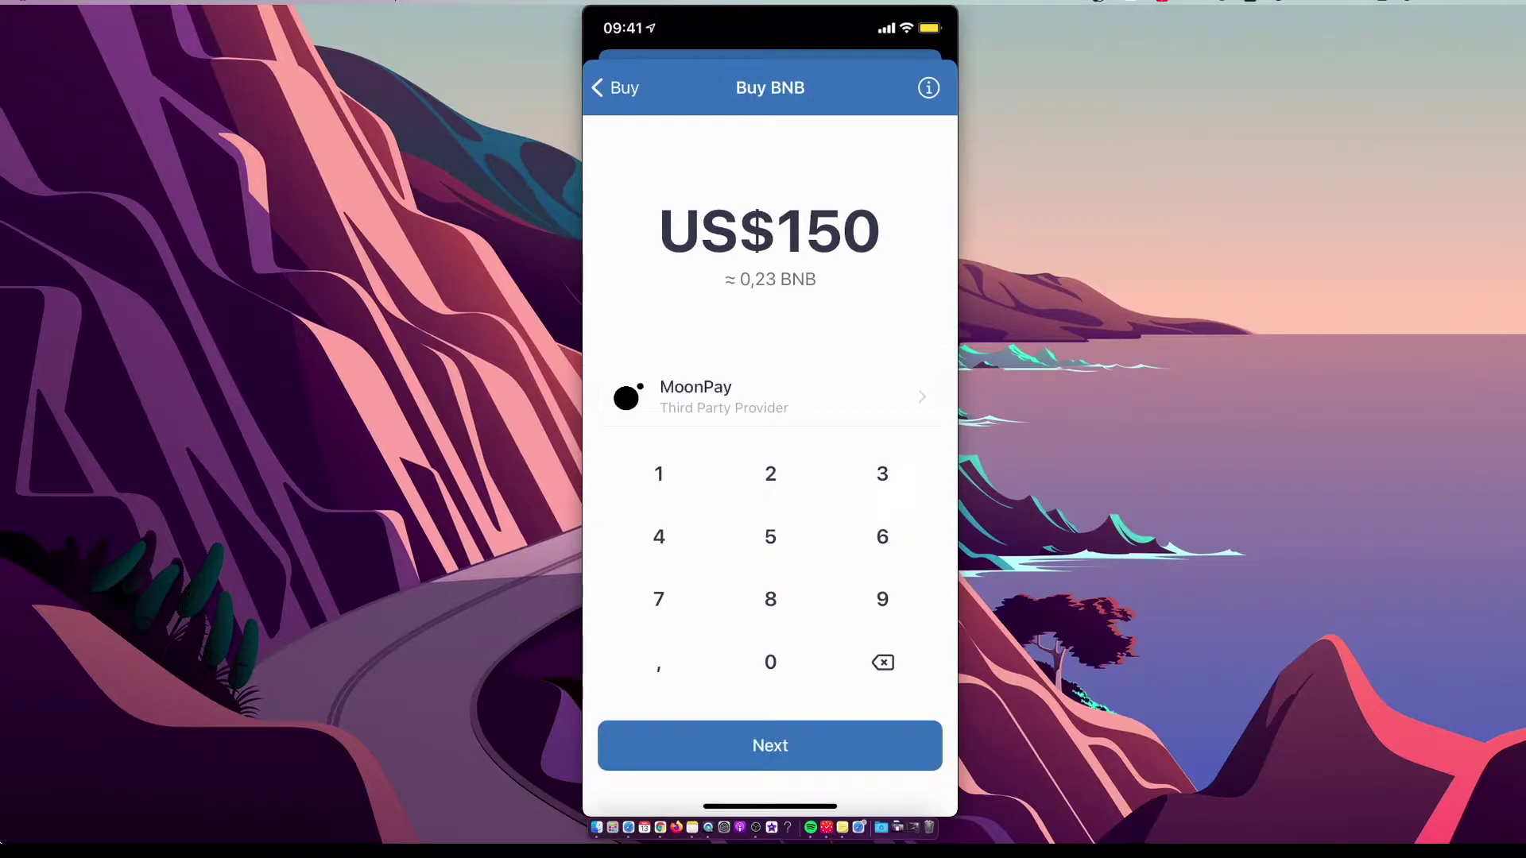
click(614, 87)
click(607, 61)
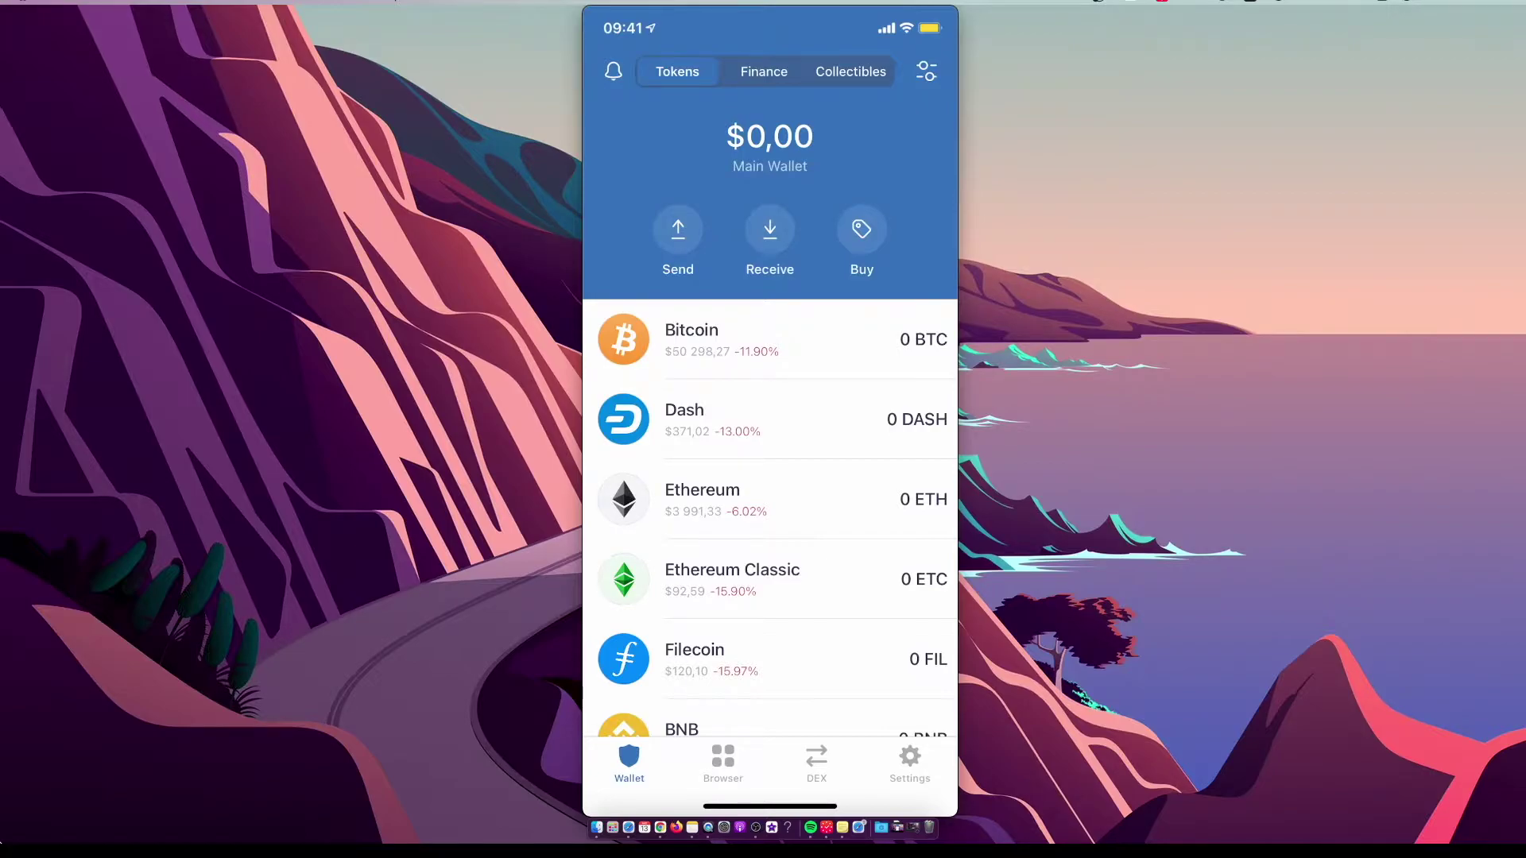
scroll(770, 501, down, 3)
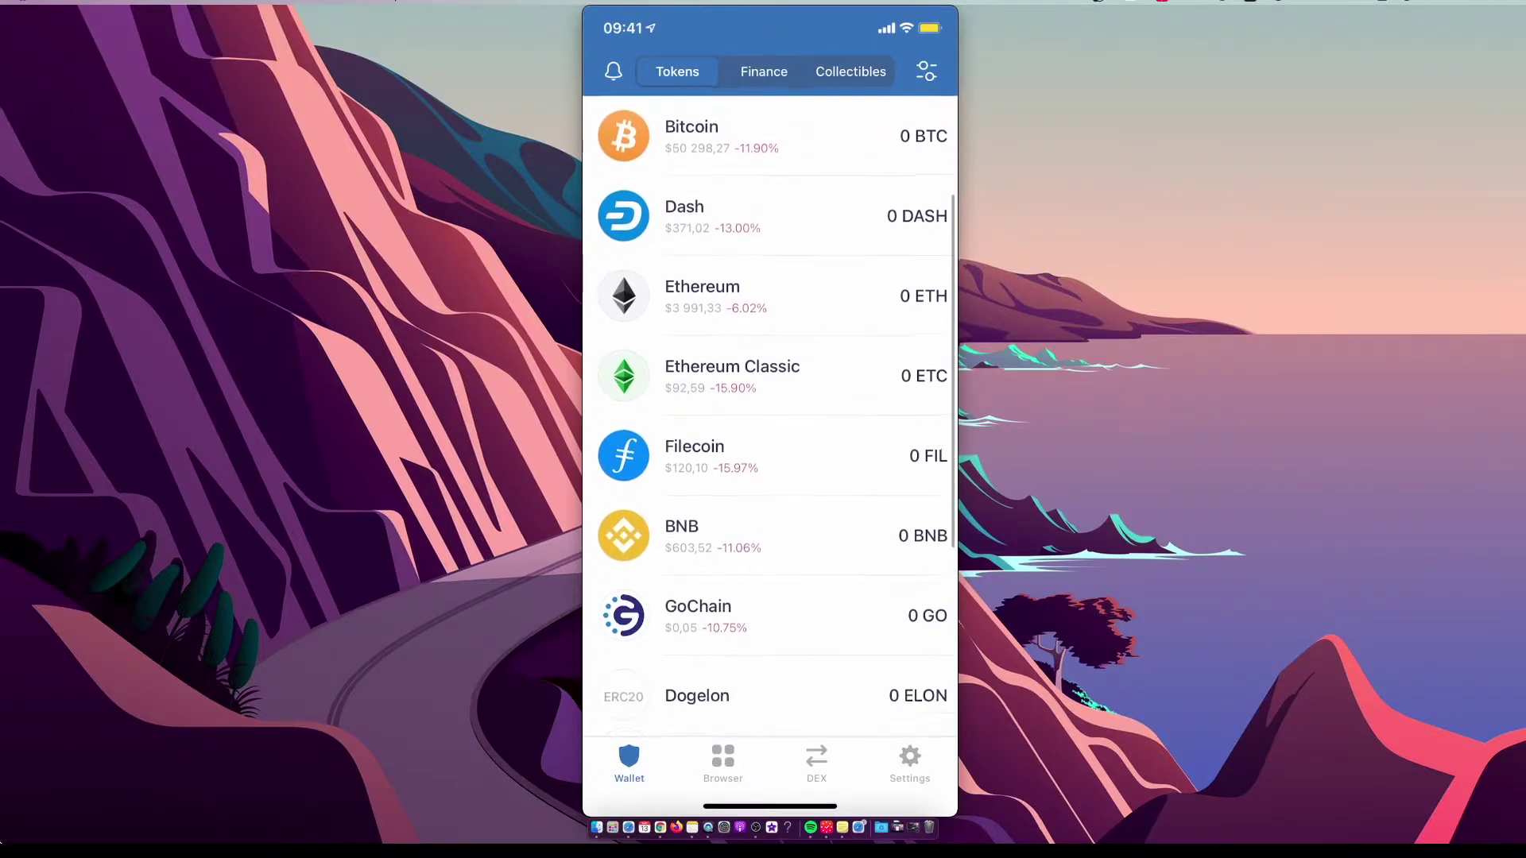
scroll(769, 501, up, 3)
scroll(769, 501, down, 1)
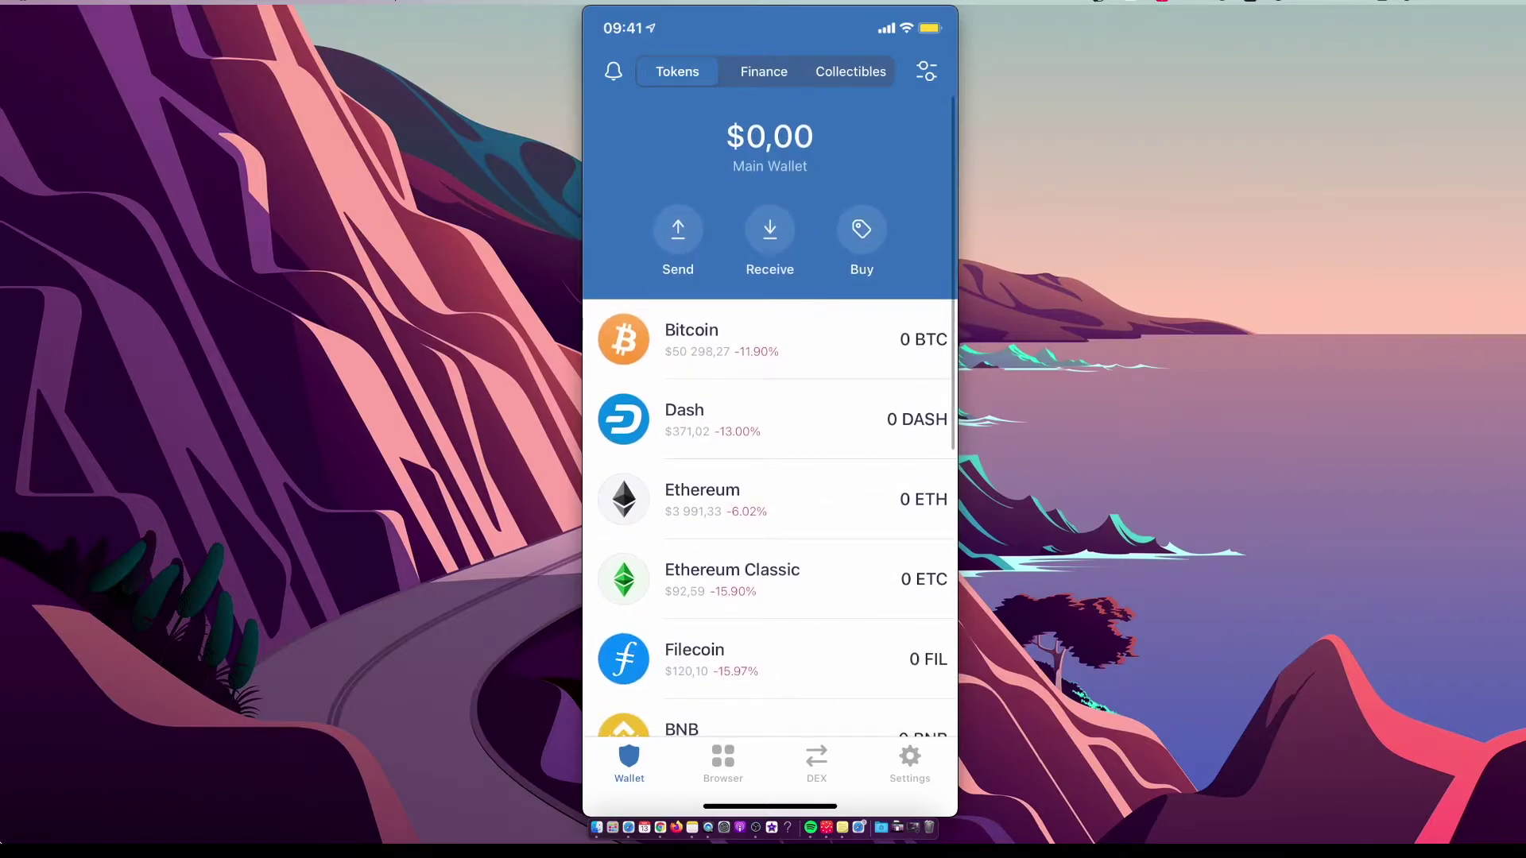